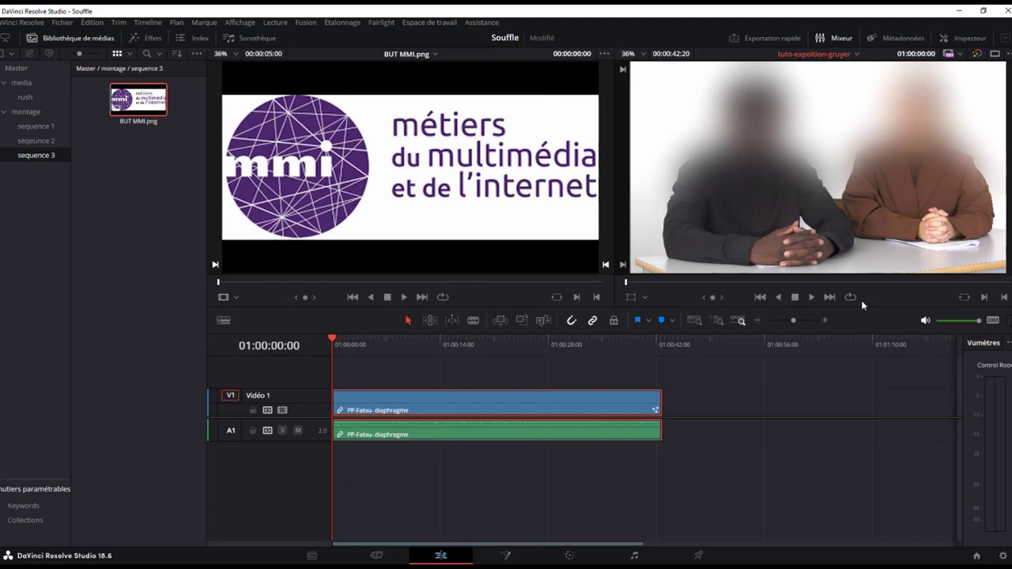
Play the interview clip twice to audition its original audio, then stop playback.
left_click(811, 298)
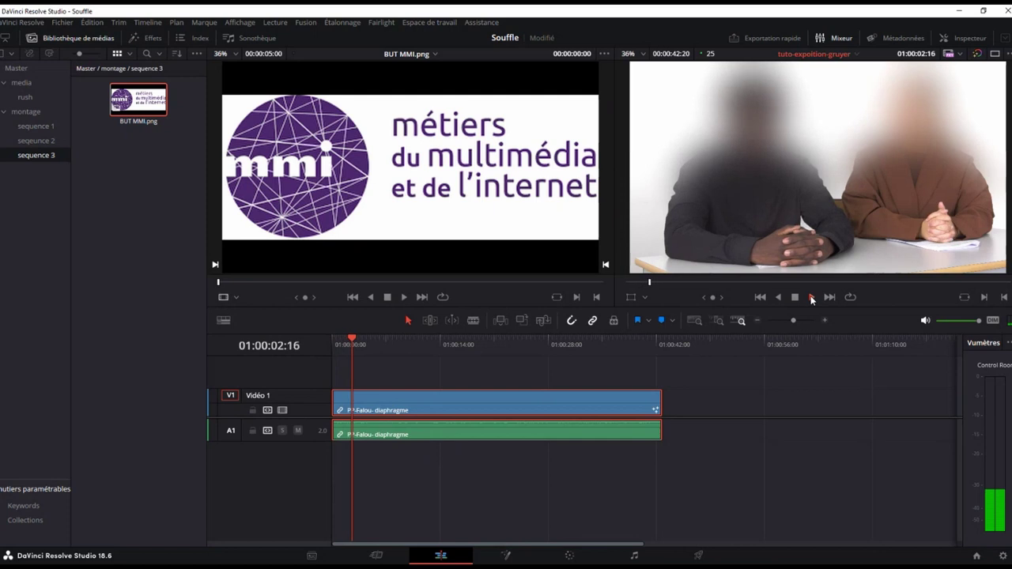
left_click(796, 298)
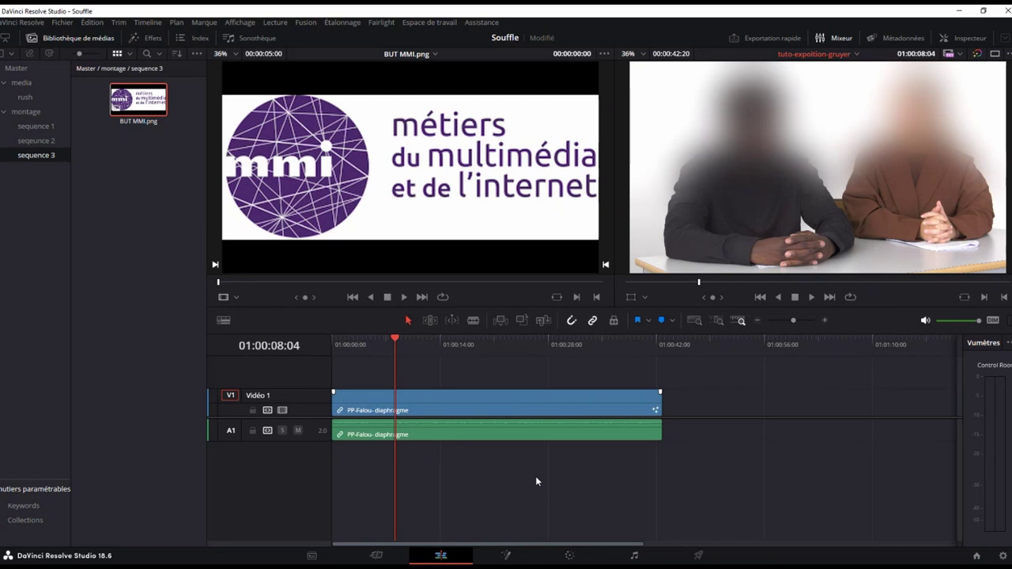
left_click(811, 297)
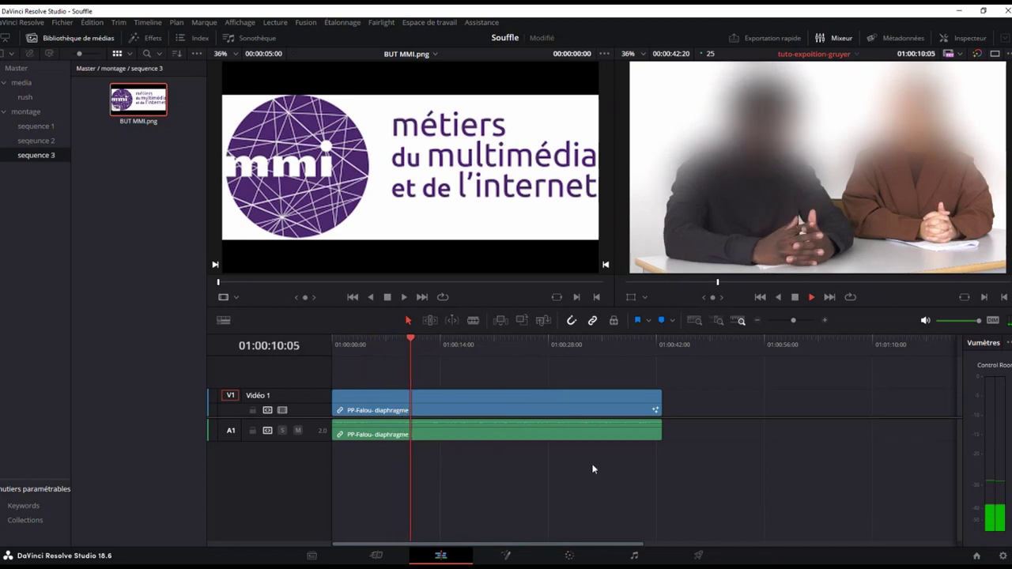
key("space")
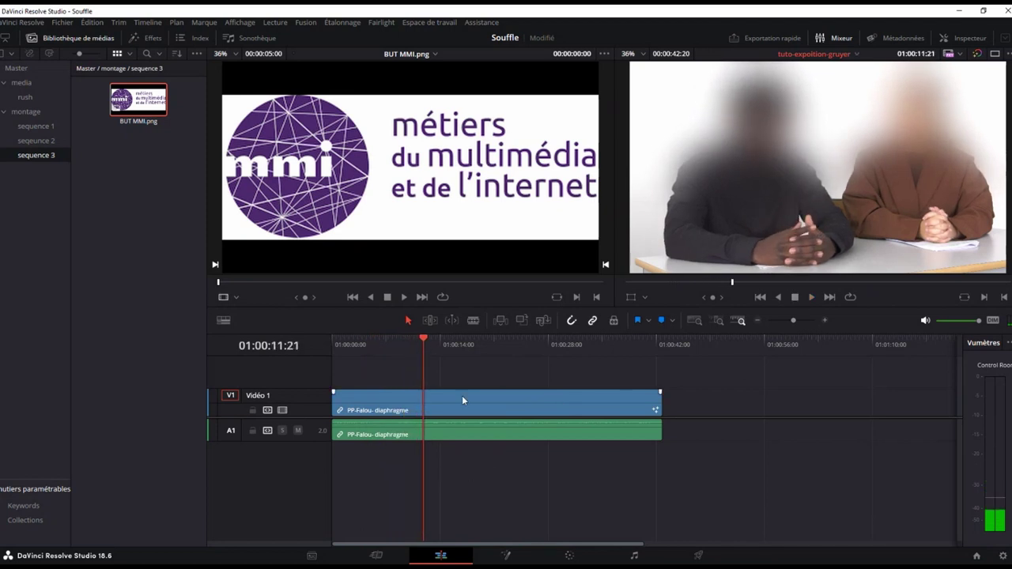
Normalise the interview's video and audio clips to a Sample Peak Program target of about -9 dBFS.
left_click(466, 433)
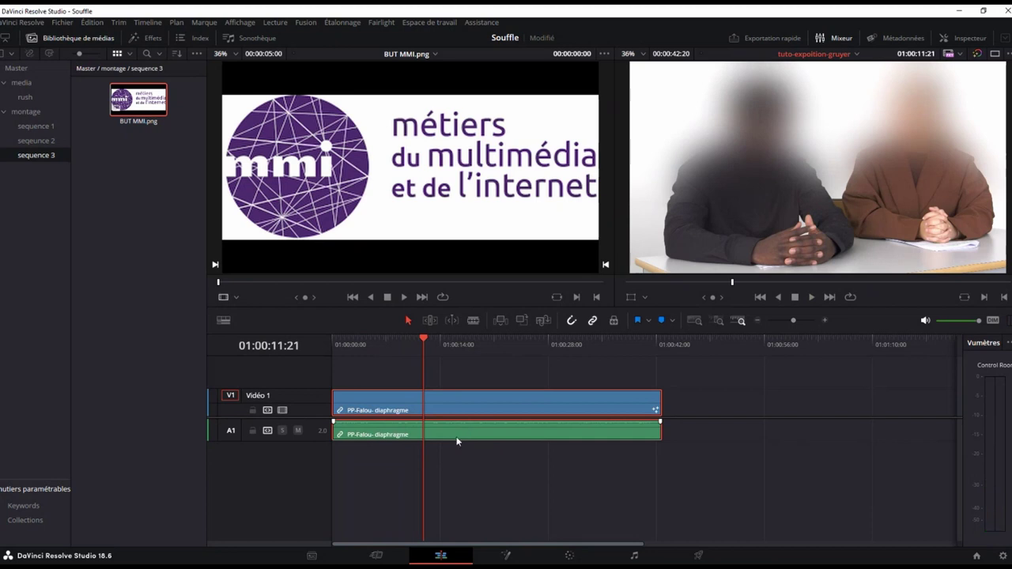
right_click(474, 442)
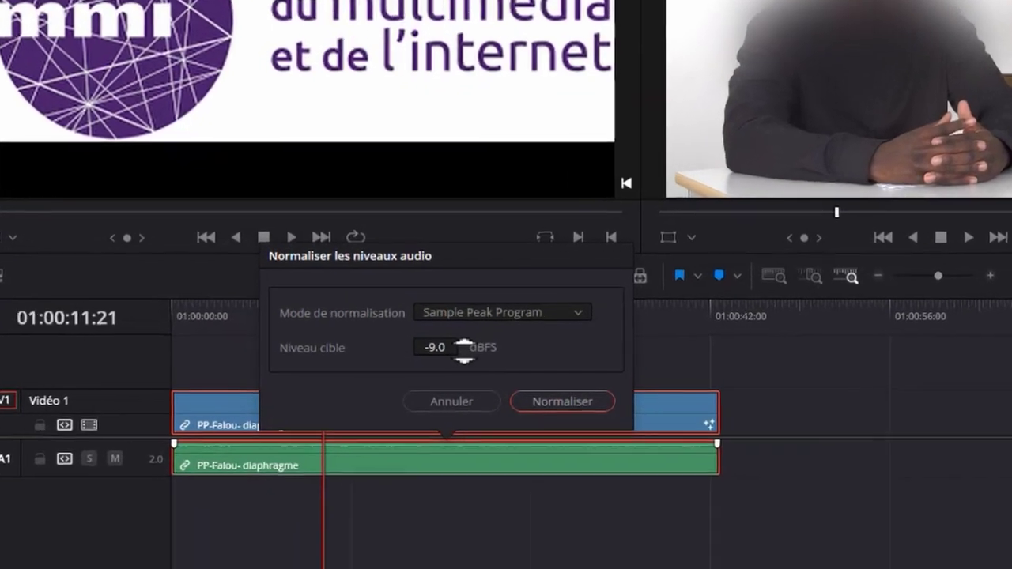
left_click_drag(463, 346, 402, 343)
left_click_drag(473, 346, 434, 345)
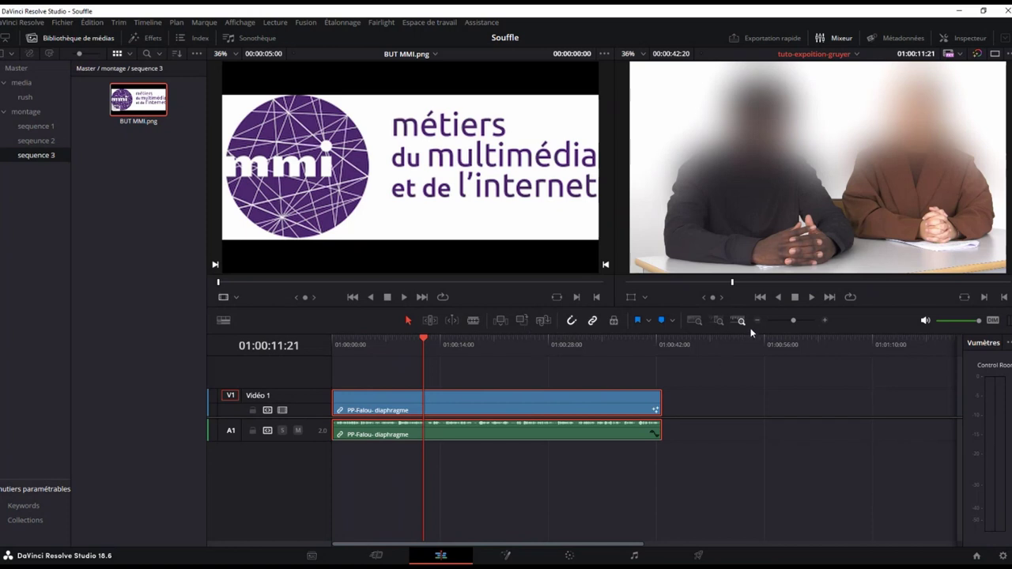
left_click(811, 297)
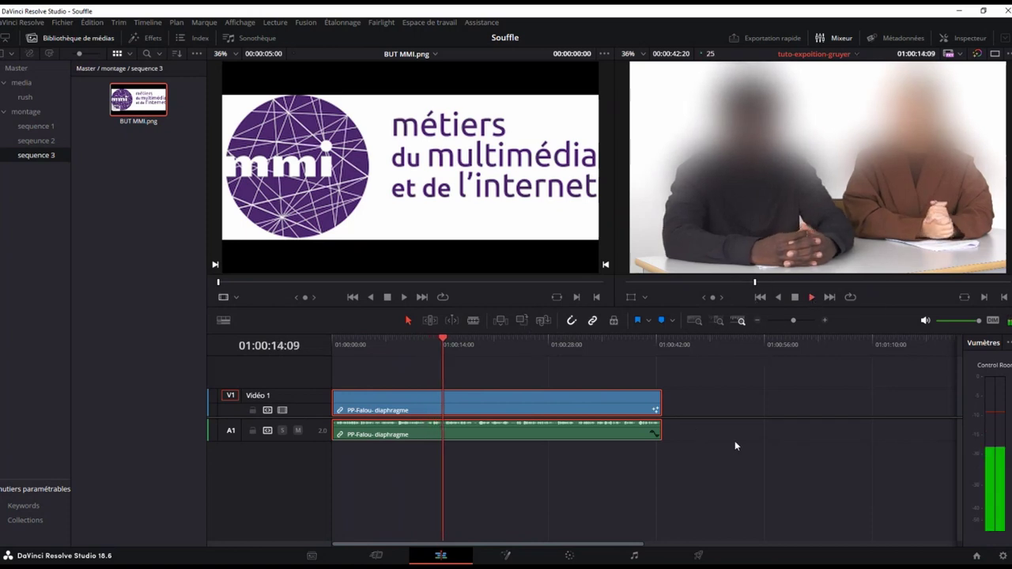
left_click(795, 297)
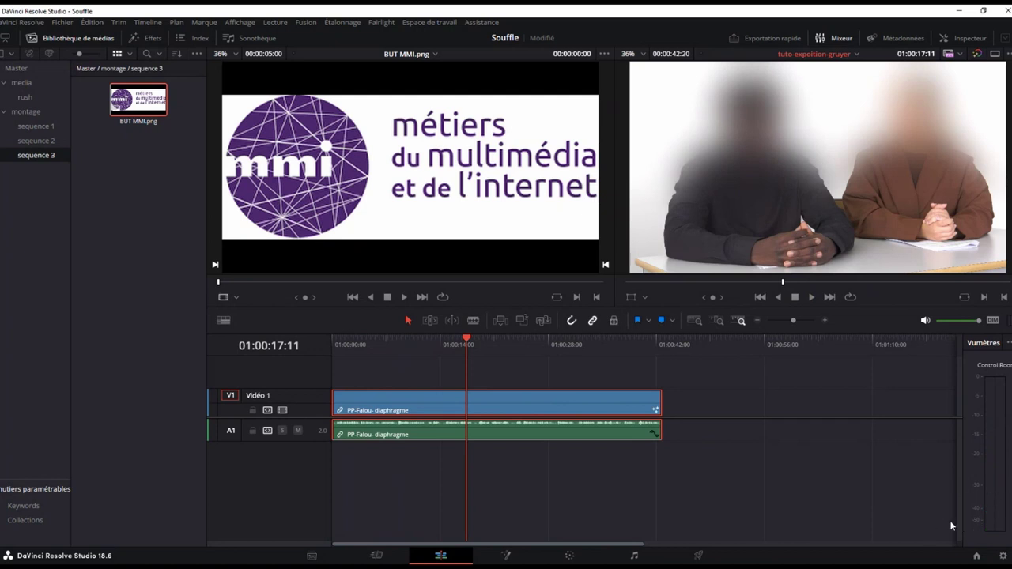
mouse_move(655, 389)
left_click(552, 485)
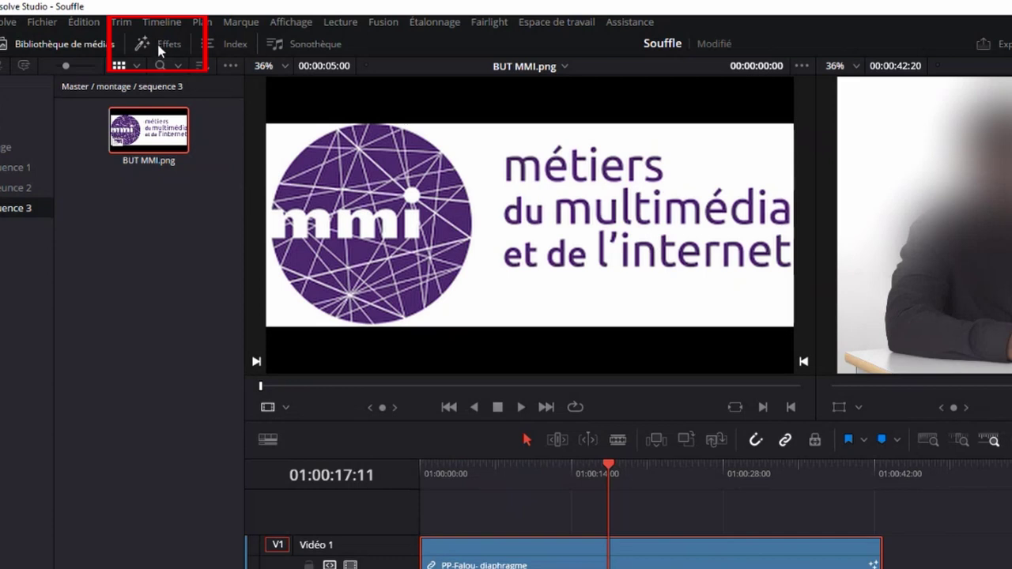
Search the effects library for 'noise' and drop Fairlight Noise Reduction onto the A1 audio clip.
left_click(163, 45)
type("nois")
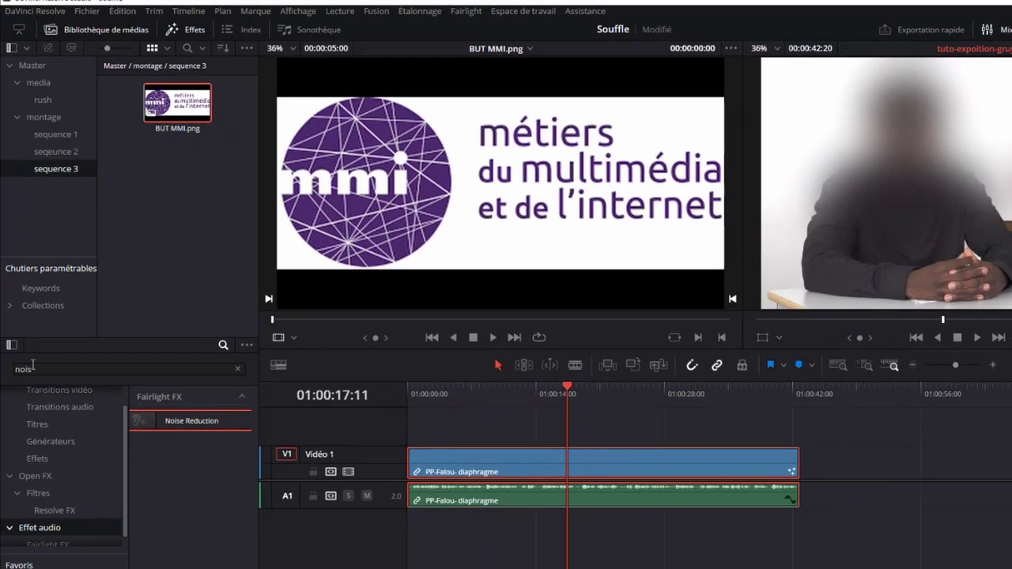
left_click(38, 369)
key("ctrl+a")
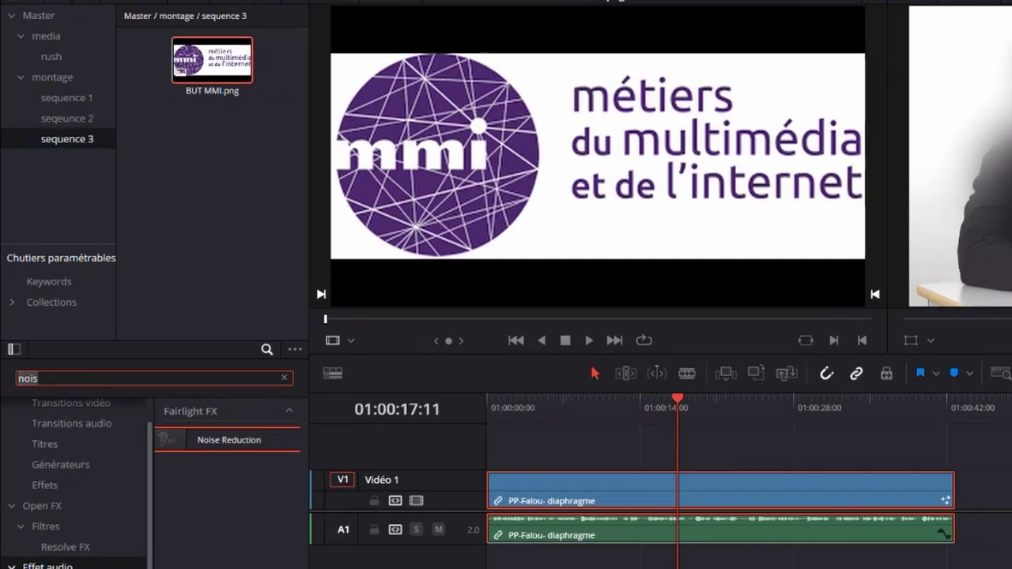
key("BackSpace")
type("noise")
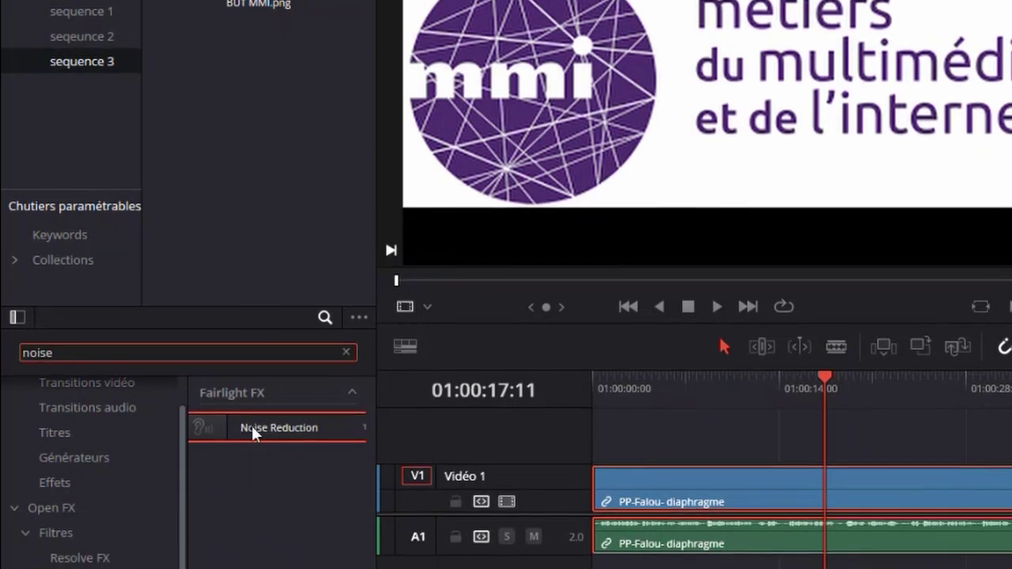
mouse_move(251, 425)
left_mouse_down()
mouse_move(660, 461)
mouse_move(762, 511)
left_mouse_up()
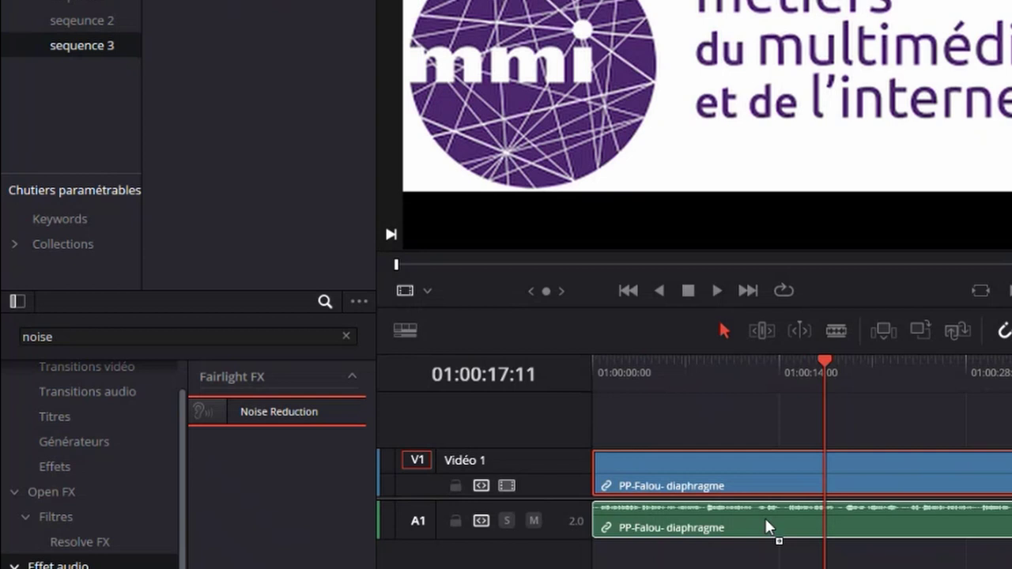
left_click_drag(764, 516, 763, 516)
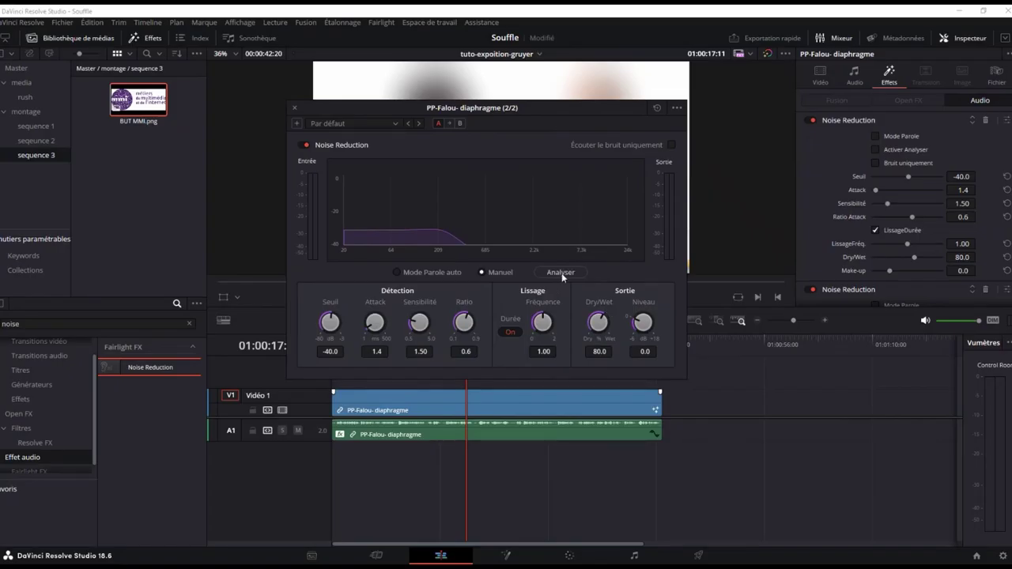
Enable Analyser in Noise Reduction, move its window up-left, and play the interview from the start.
left_click(560, 273)
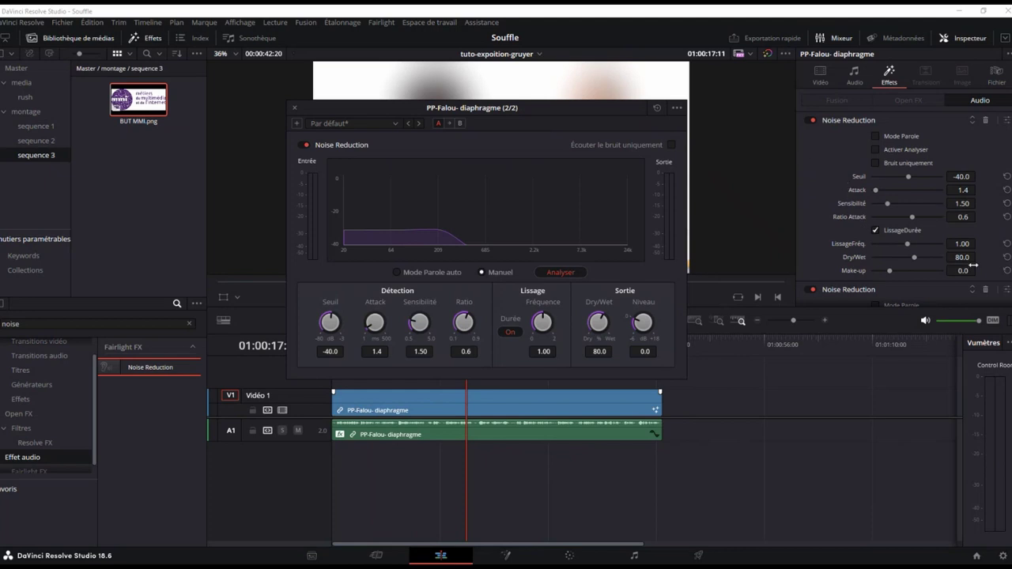
left_click(734, 348)
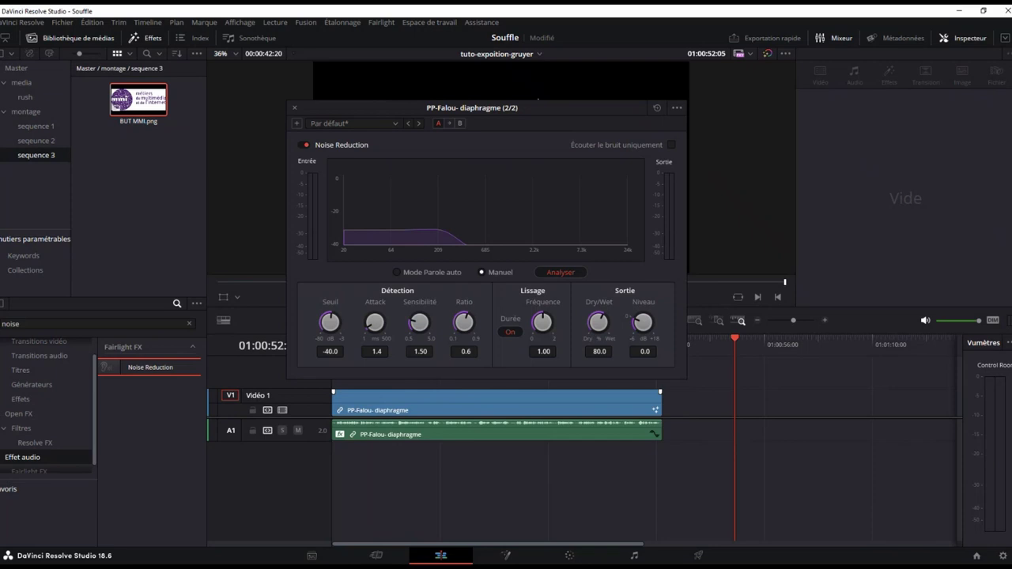
left_click_drag(536, 104, 384, 50)
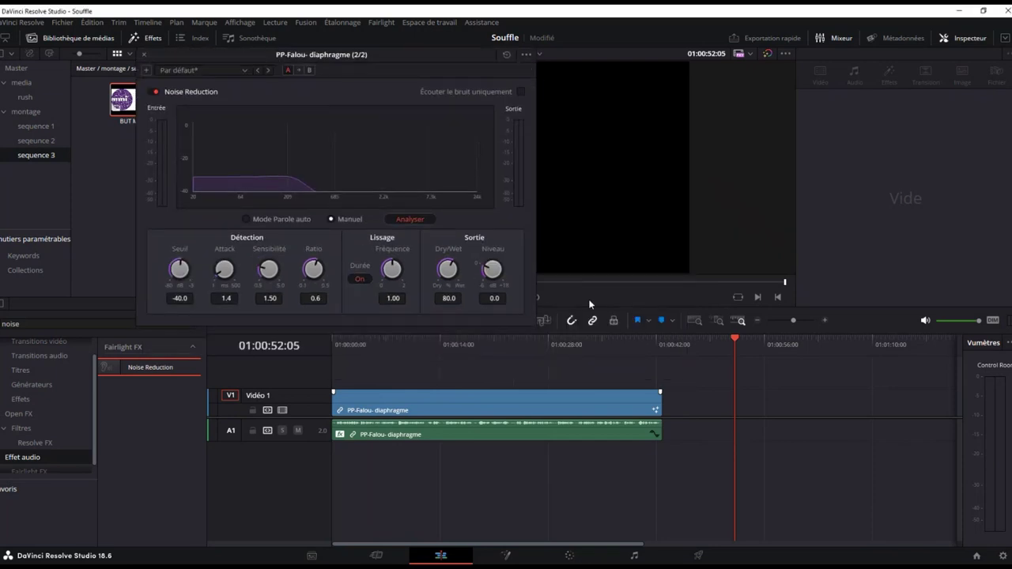
key("Home")
key("space")
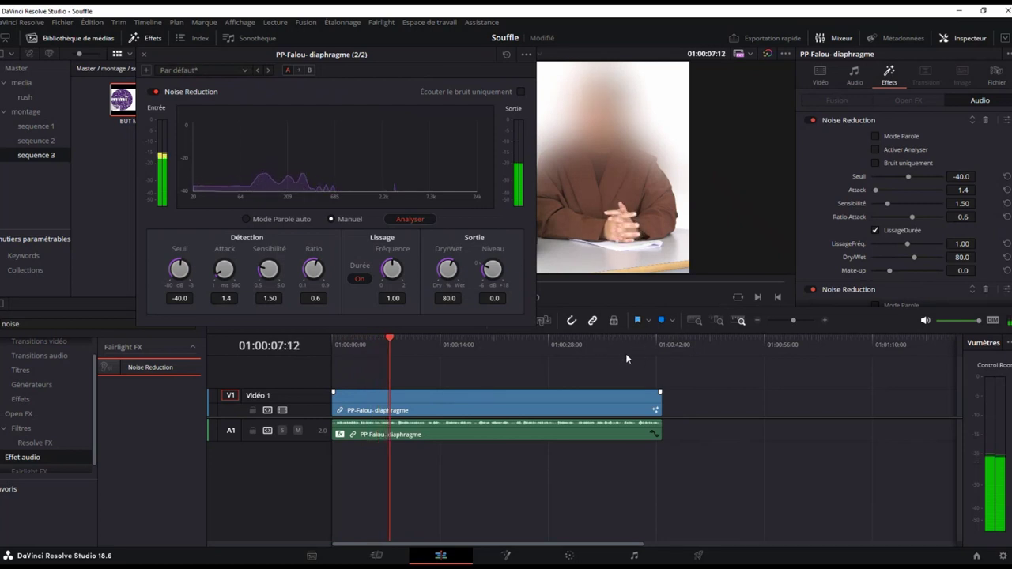
Bypass and re-enable Noise Reduction during playback, then set thresholds to -40.9 dB and -36.5 dB.
left_click(151, 91)
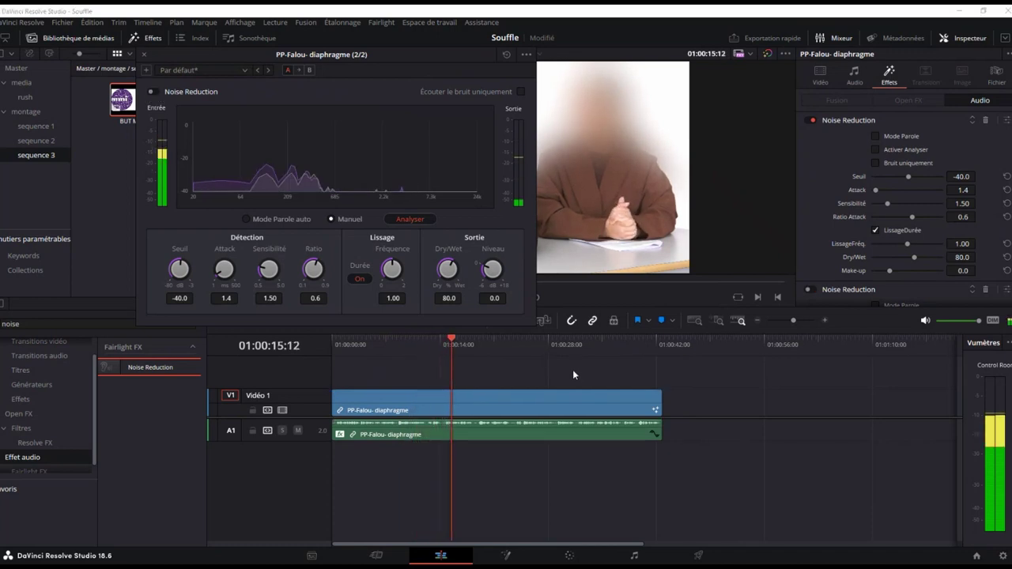
left_click(153, 92)
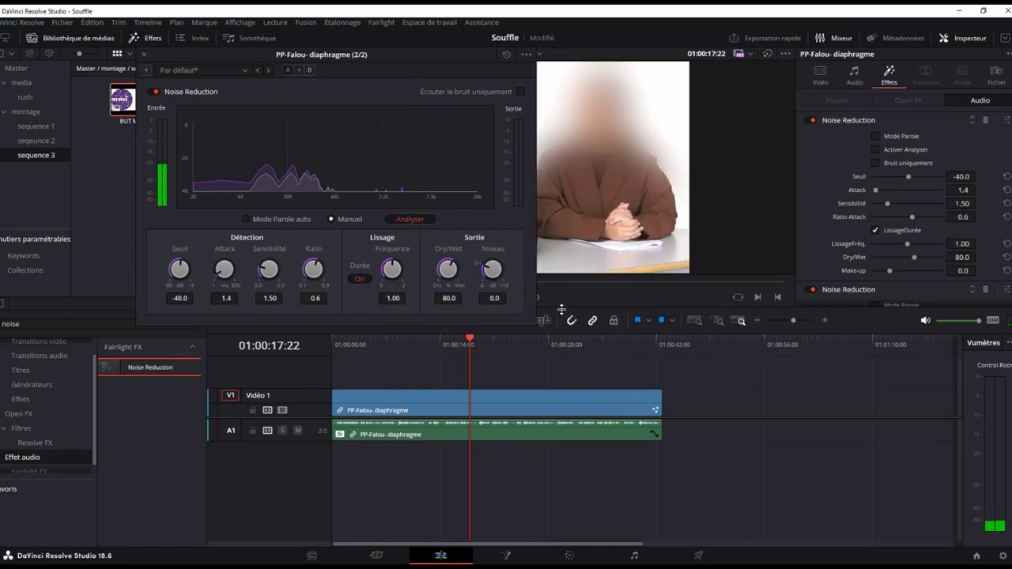
key("space")
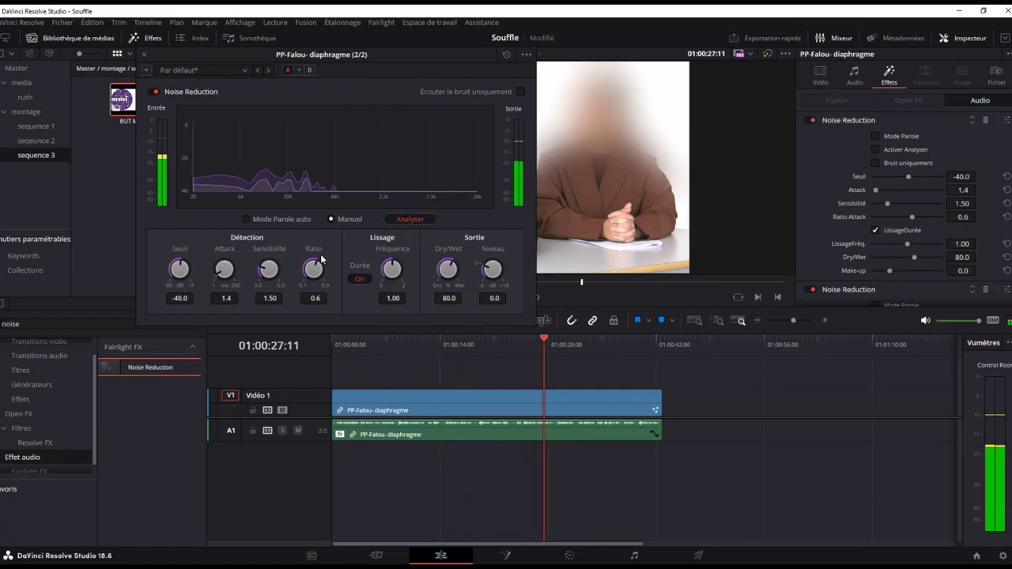
left_click_drag(180, 263, 181, 264)
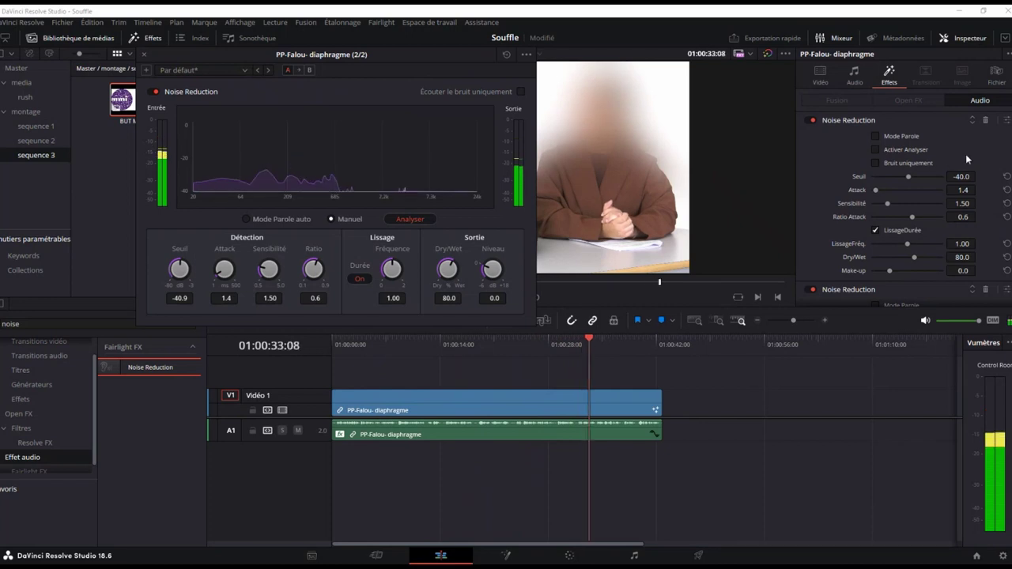
left_click_drag(907, 179, 911, 176)
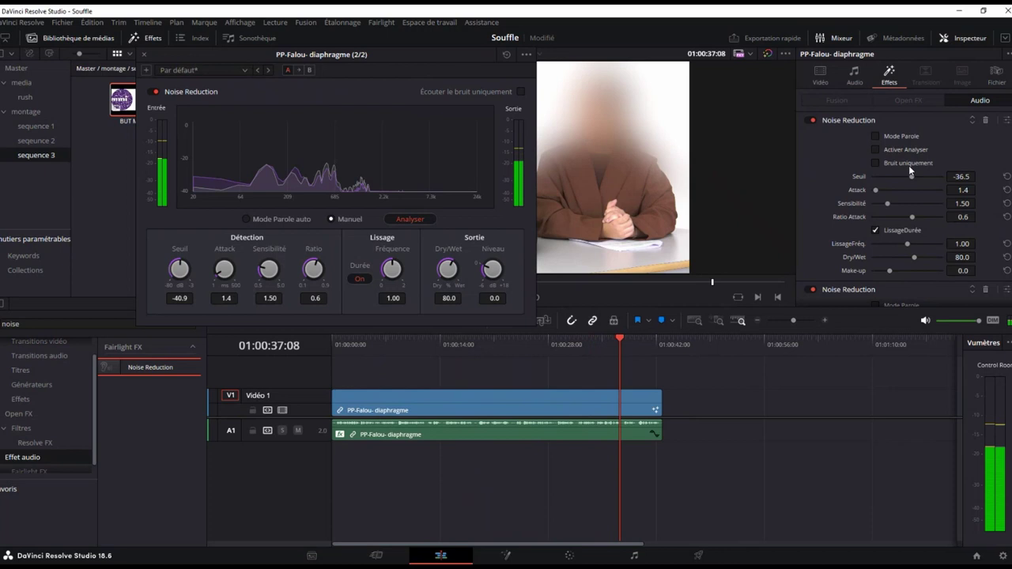